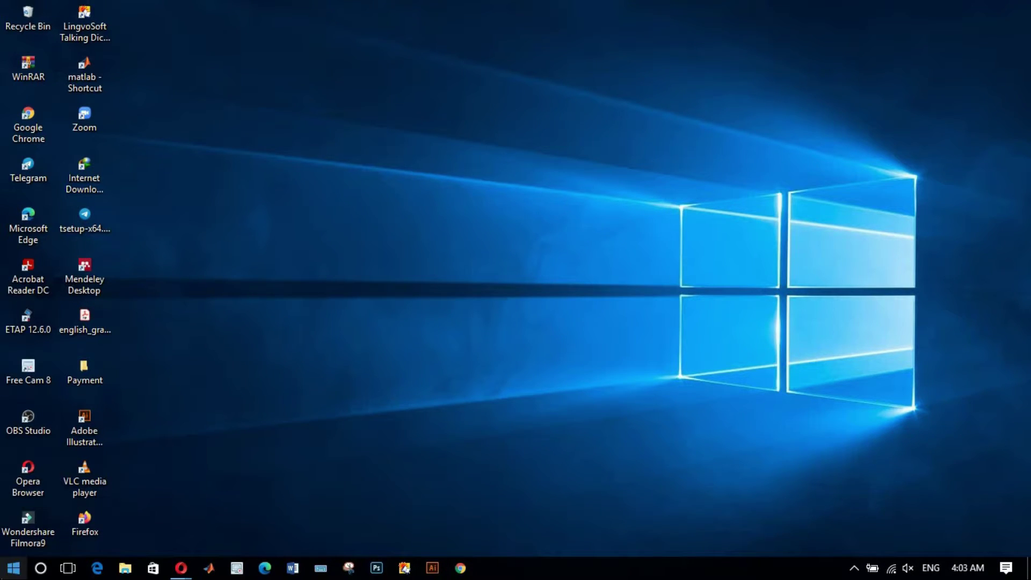
Launch Windows Settings from Start and go to Update & security's Windows Update page.
{"action": "left_click", "coordinate": [15, 571]}
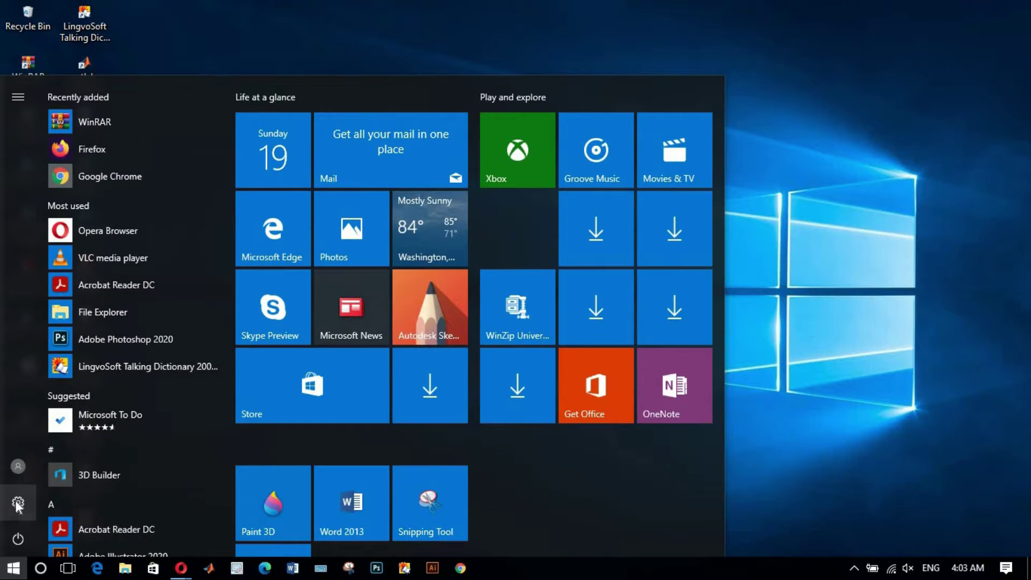
{"action": "left_click", "coordinate": [19, 503]}
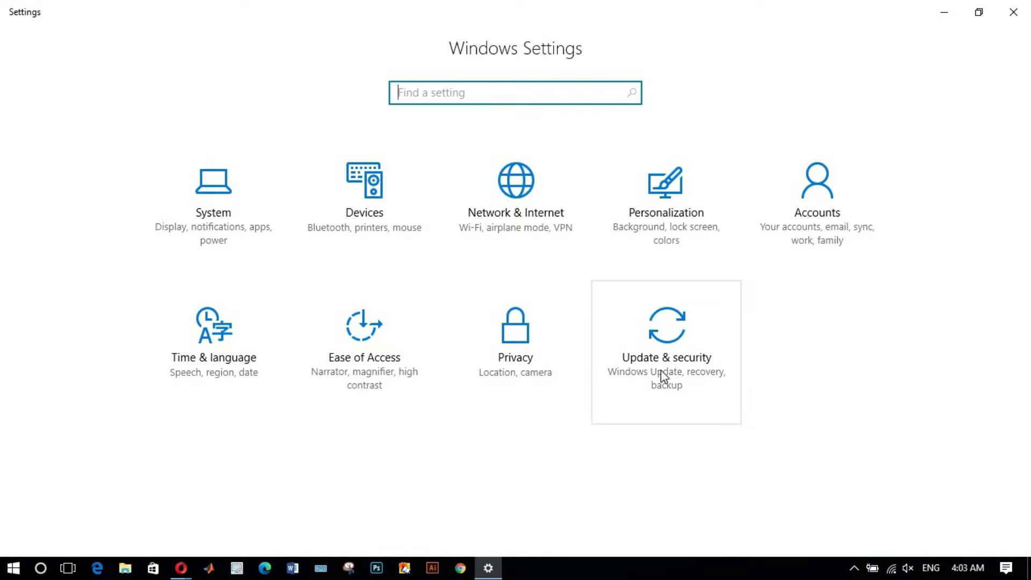
{"action": "left_click", "coordinate": [669, 355]}
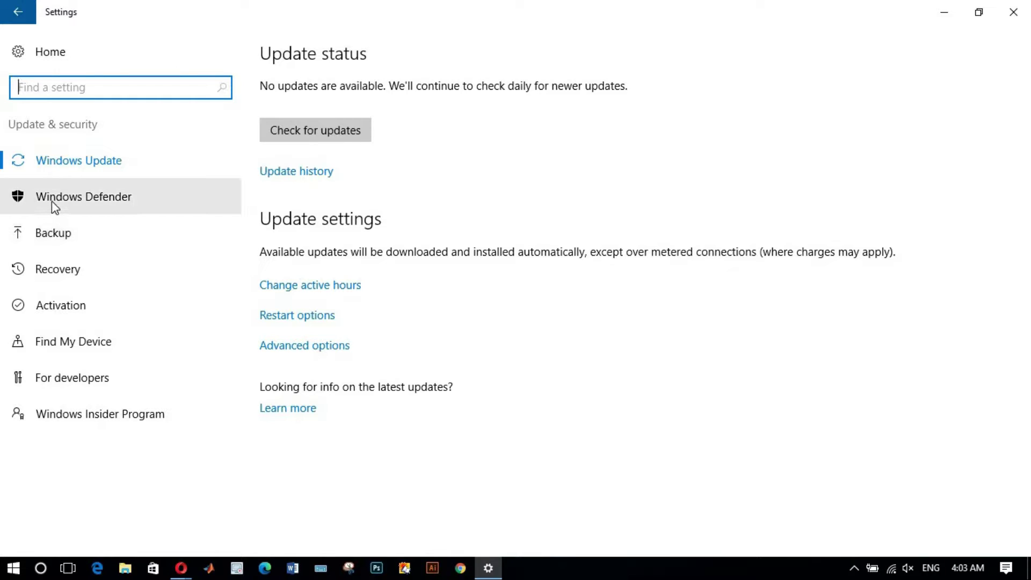
Toggle Windows Defender real-time protection off and back On, then close Settings.
{"action": "left_click", "coordinate": [92, 210]}
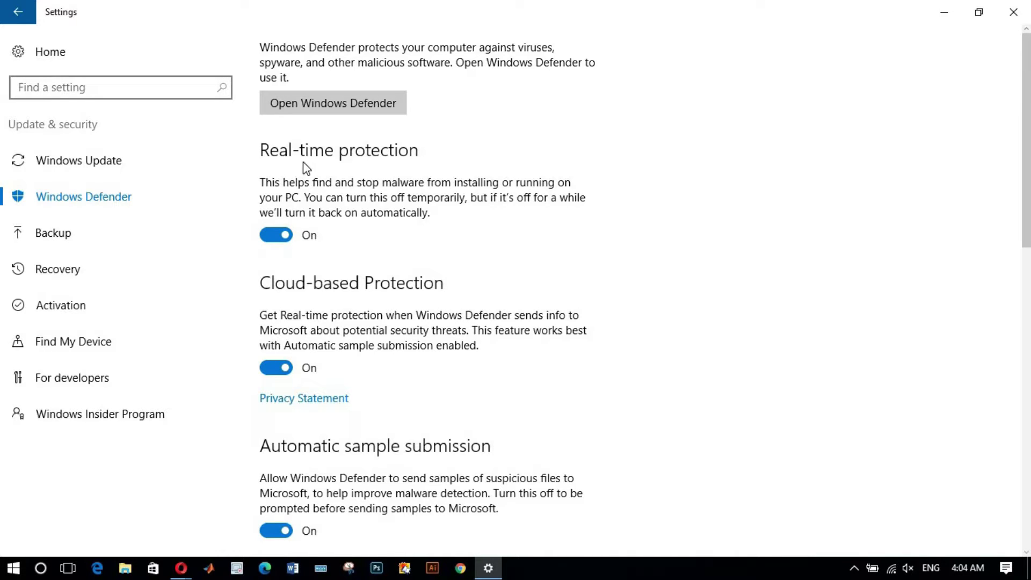
{"action": "left_click", "coordinate": [264, 238]}
{"action": "left_click", "coordinate": [289, 239]}
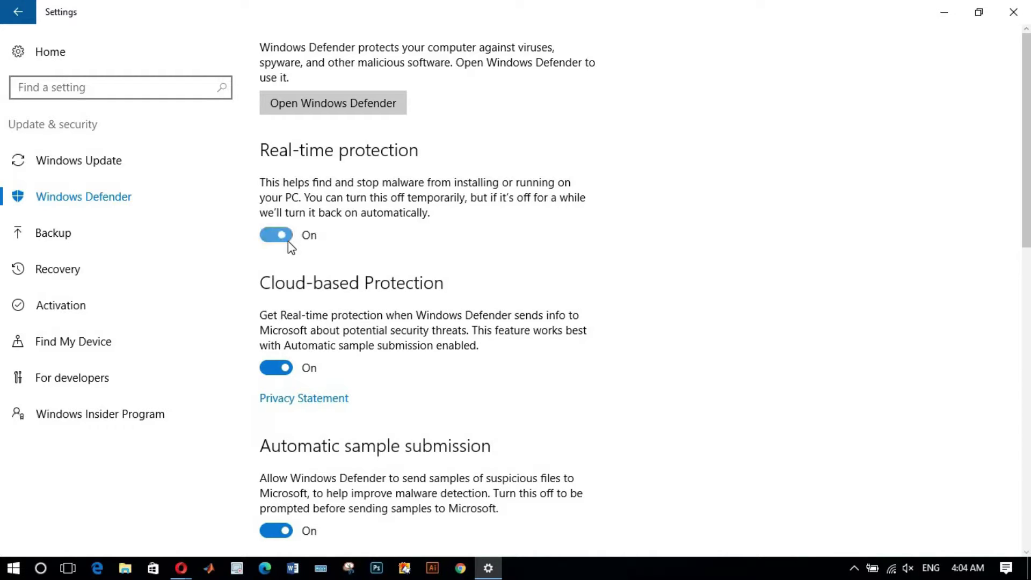
{"action": "left_click", "coordinate": [1008, 17]}
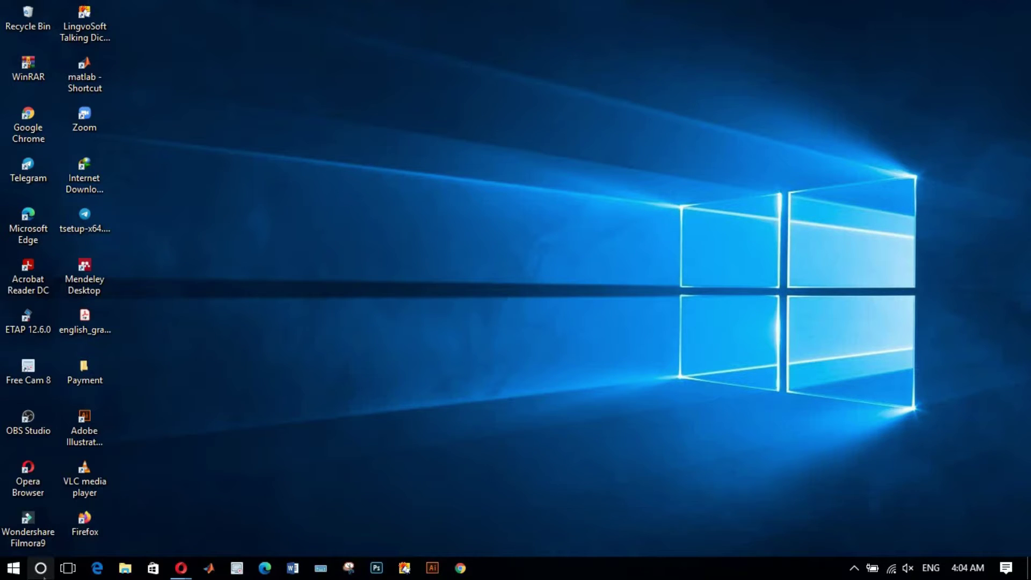
Search Windows for 'regedit' and run the regedit command.
{"action": "left_click", "coordinate": [42, 571]}
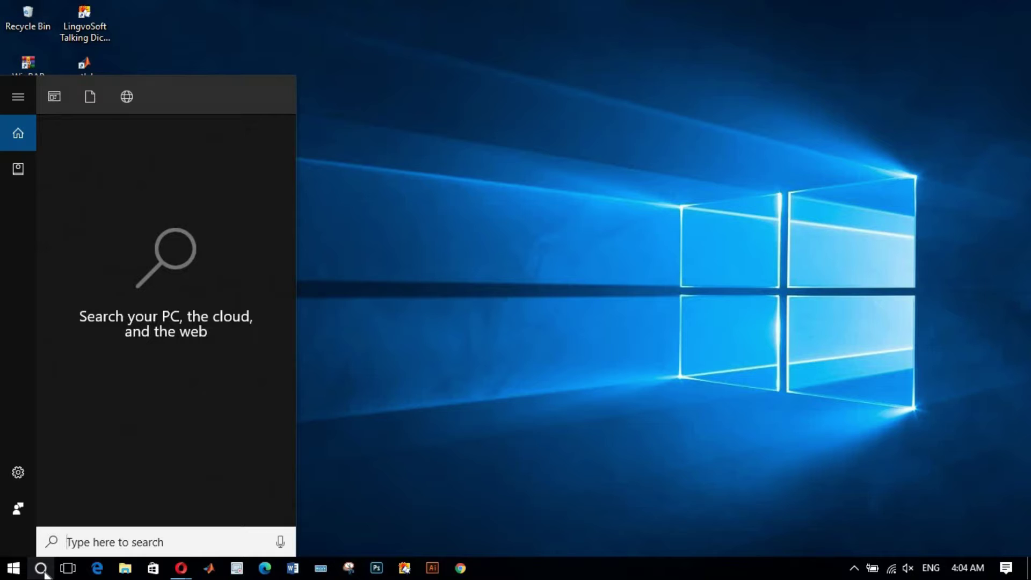
{"action": "type", "text": "r"}
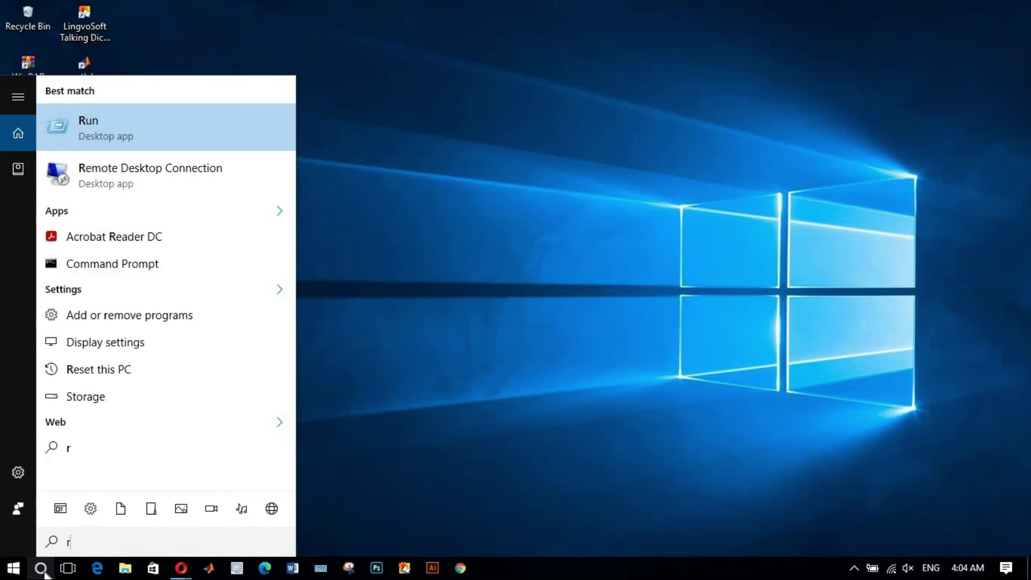
{"action": "type", "text": "ege"}
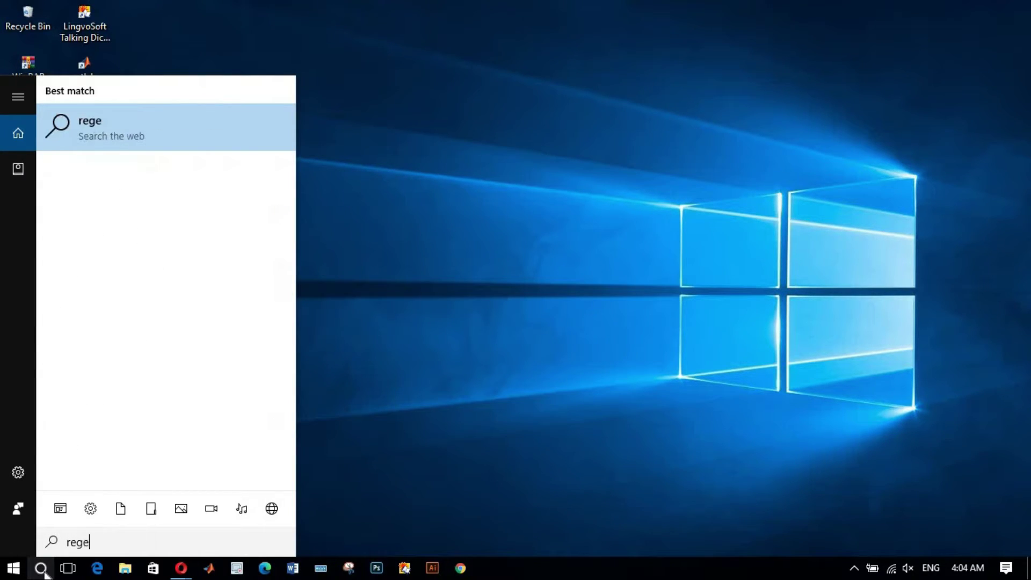
{"action": "type", "text": "dit"}
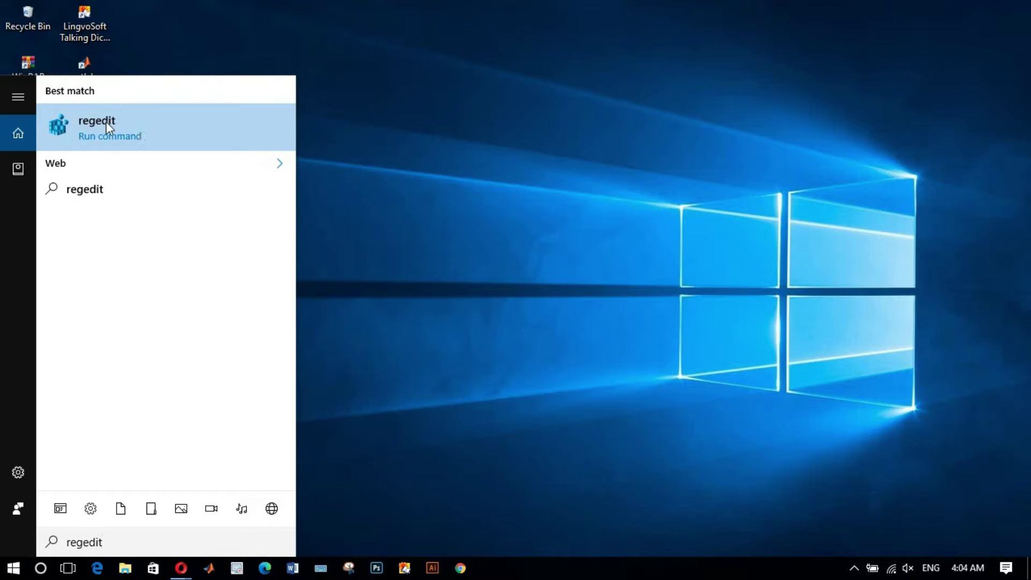
{"action": "left_click", "coordinate": [144, 121]}
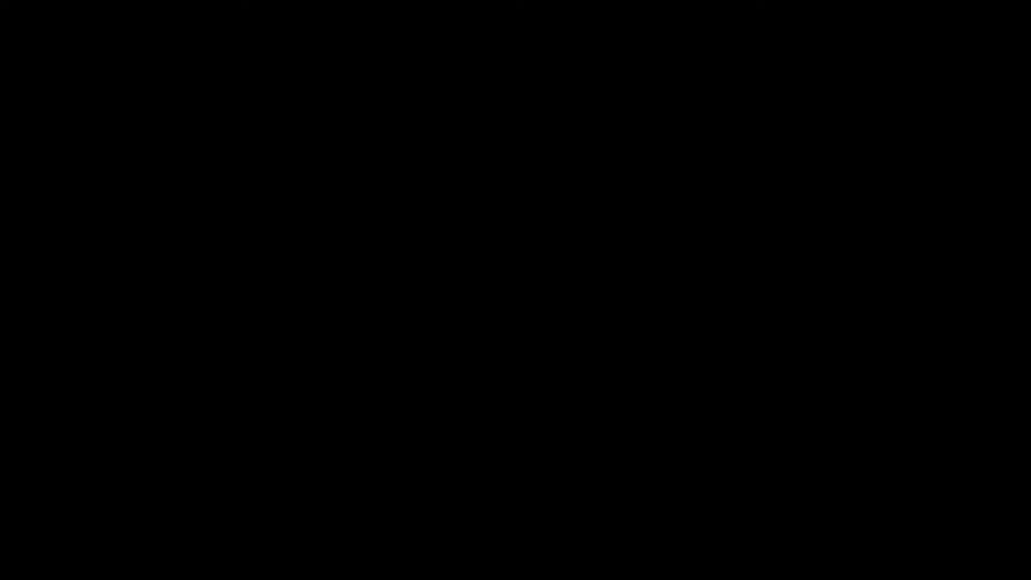
Allow Registry Editor to run, maximize it, collapse HKEY_USERS and expand HKEY_LOCAL_MACHINE.
{"action": "left_click", "coordinate": [434, 379]}
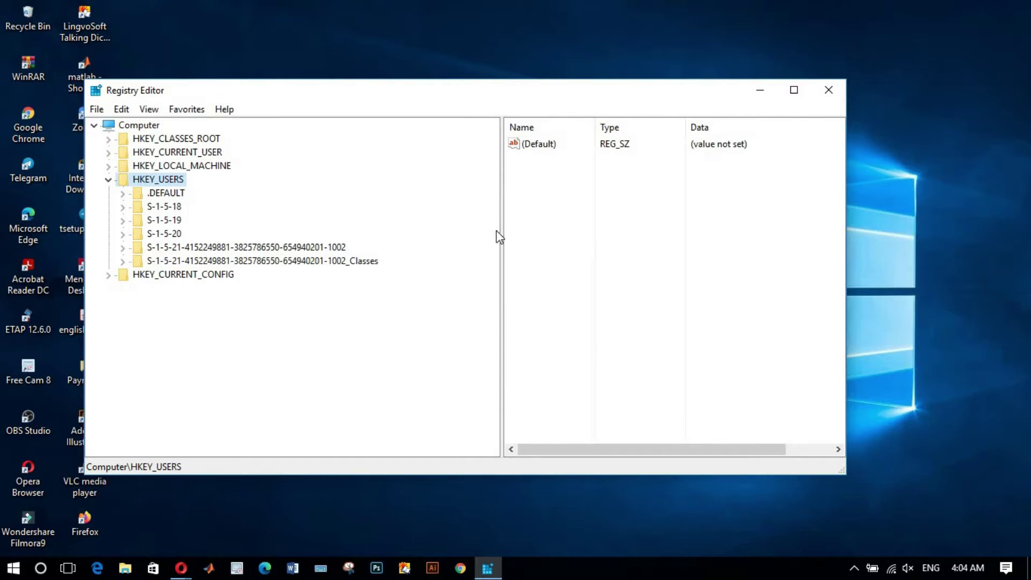
{"action": "left_click", "coordinate": [111, 180]}
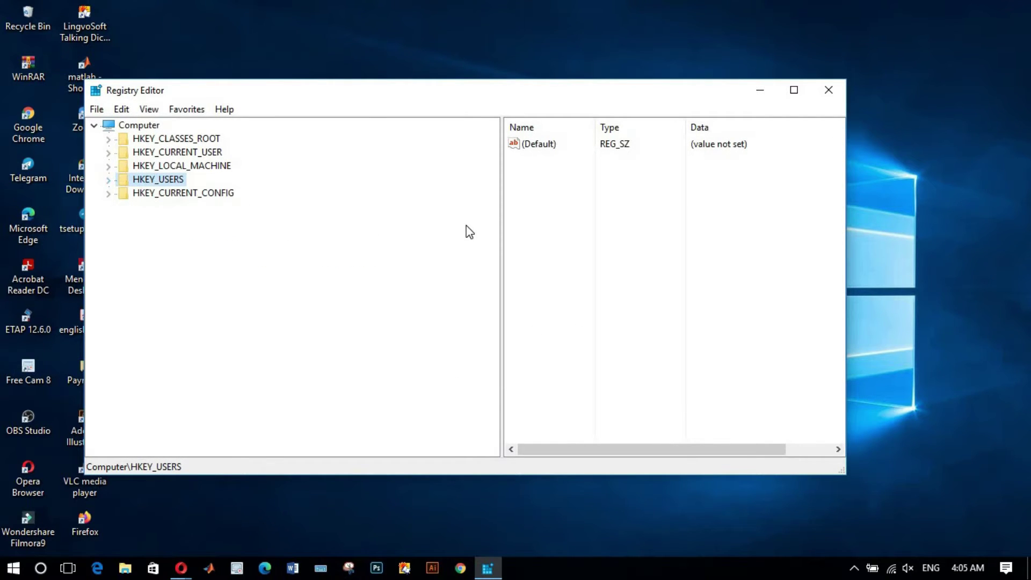
{"action": "left_click", "coordinate": [792, 90]}
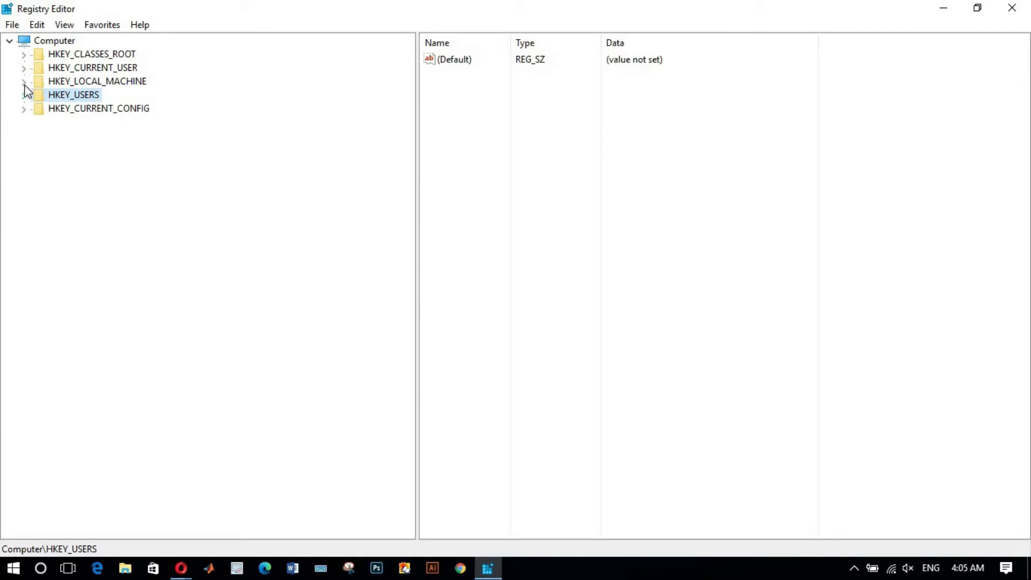
{"action": "left_click", "coordinate": [78, 82]}
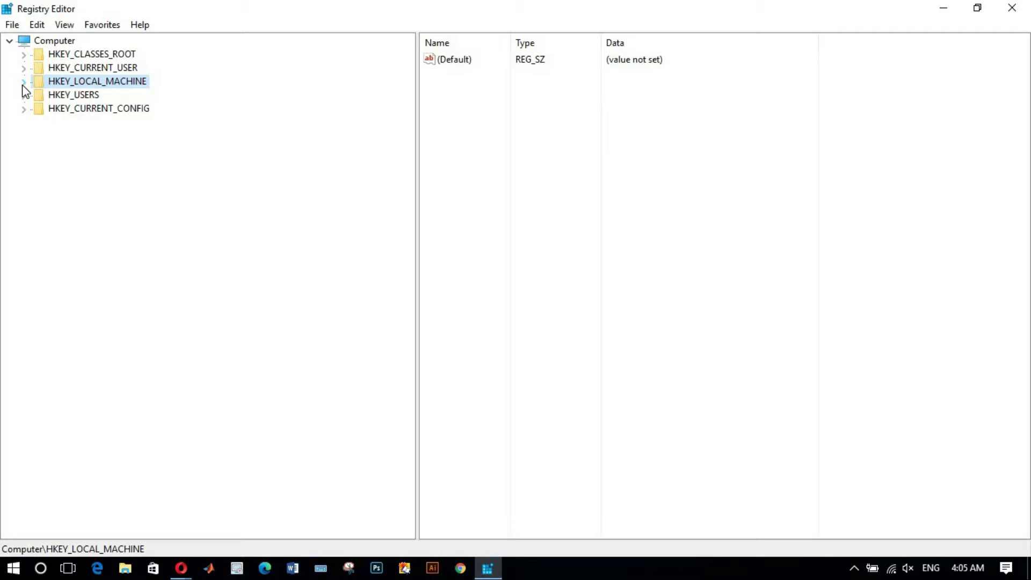
{"action": "left_click", "coordinate": [24, 82]}
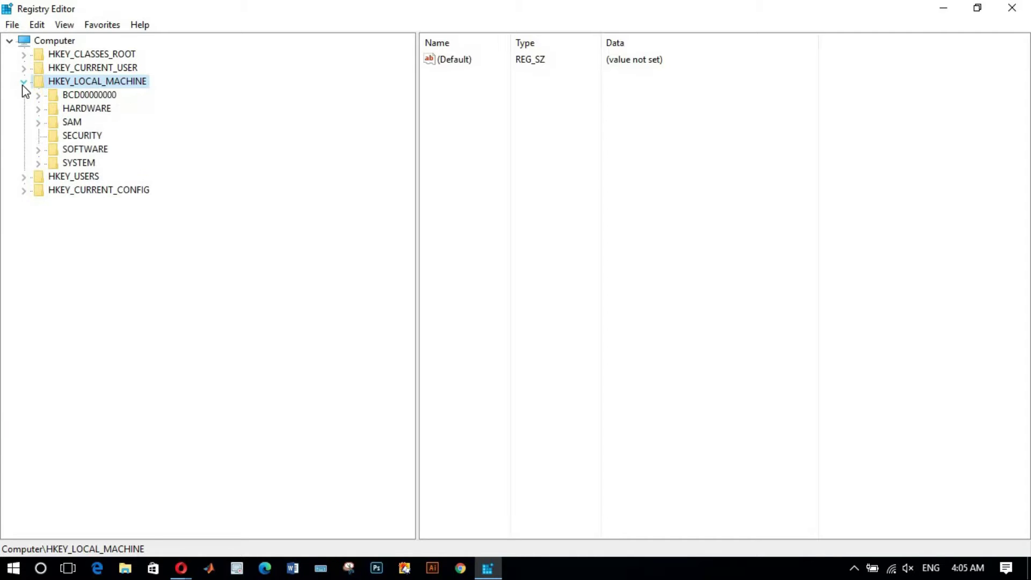
Expand SOFTWARE and Policies, then select the Microsoft key under Policies.
{"action": "left_click", "coordinate": [80, 151]}
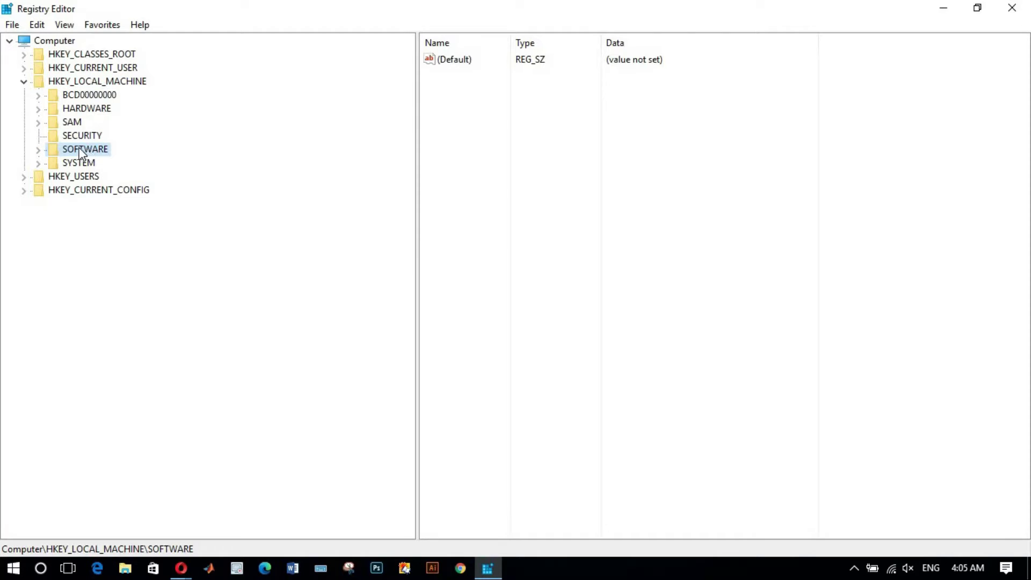
{"action": "left_click", "coordinate": [38, 150]}
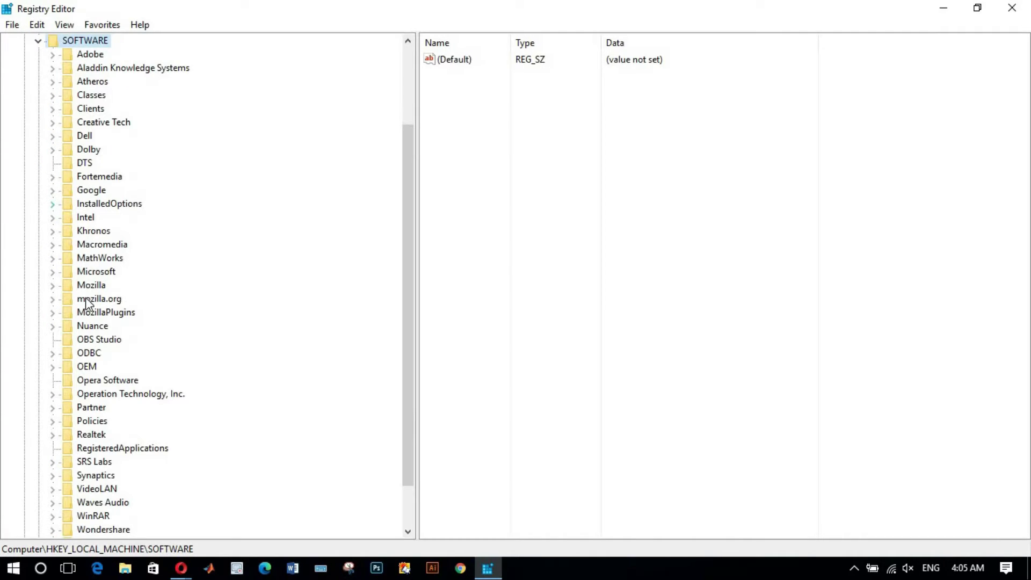
{"action": "scroll", "coordinate": [87, 328], "scroll_direction": "down", "scroll_amount": 2}
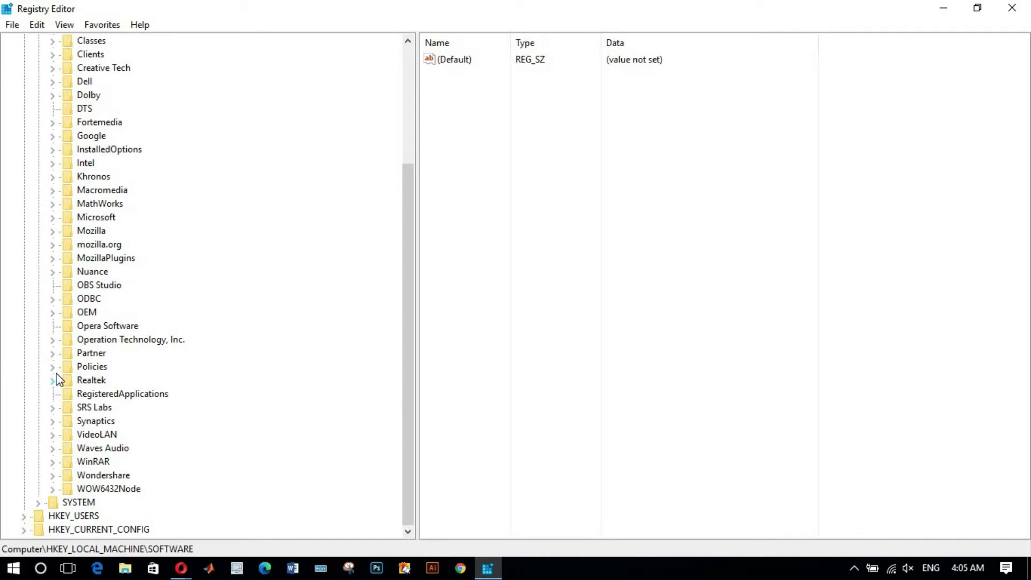
{"action": "left_click", "coordinate": [81, 368]}
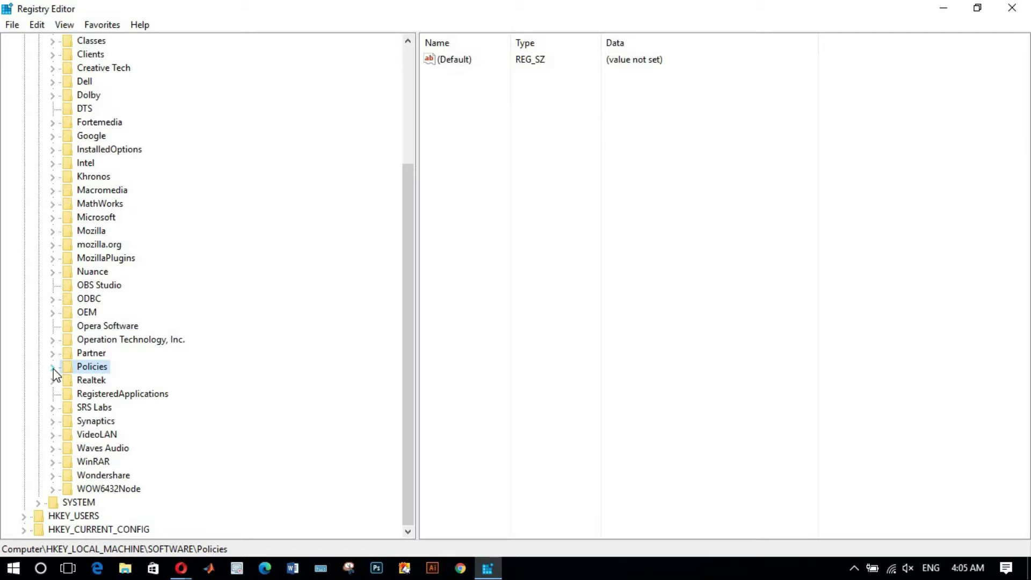
{"action": "left_click", "coordinate": [52, 369]}
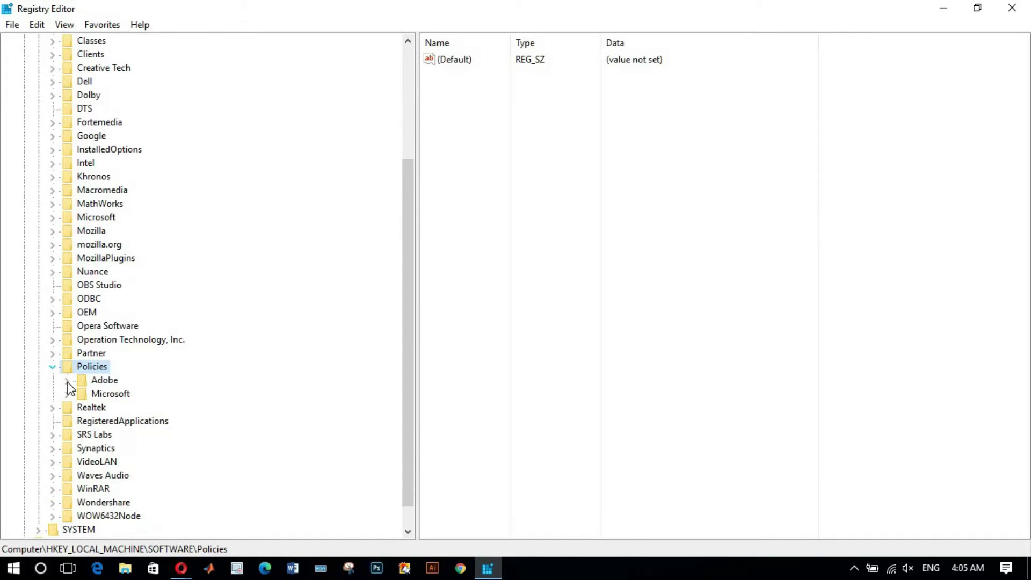
{"action": "left_click", "coordinate": [113, 400]}
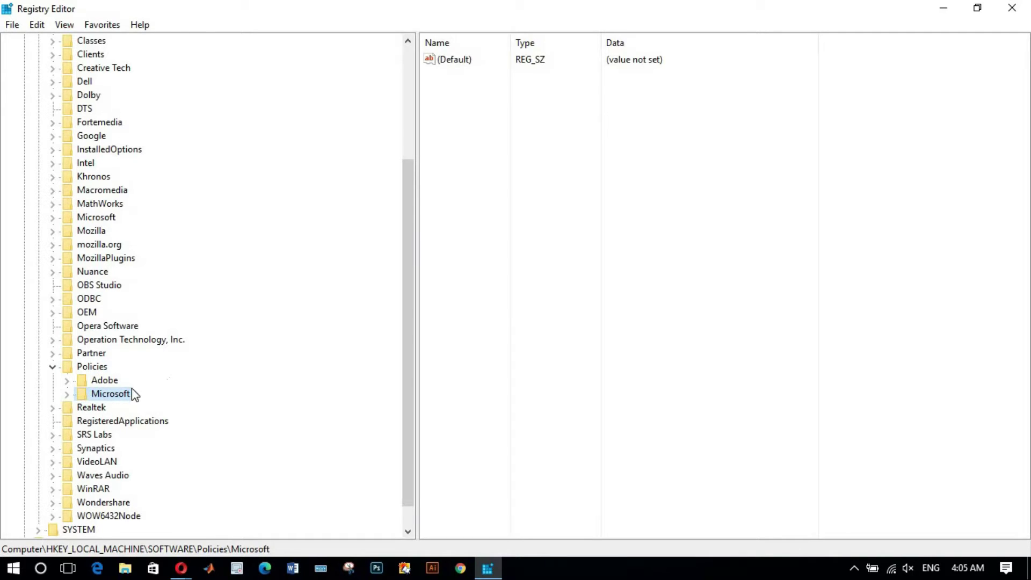
Create a new DWORD (32-bit) value, 'New Value #1' with data 0, under Policies\Microsoft.
{"action": "right_click", "coordinate": [553, 149]}
{"action": "mouse_move", "coordinate": [570, 167]}
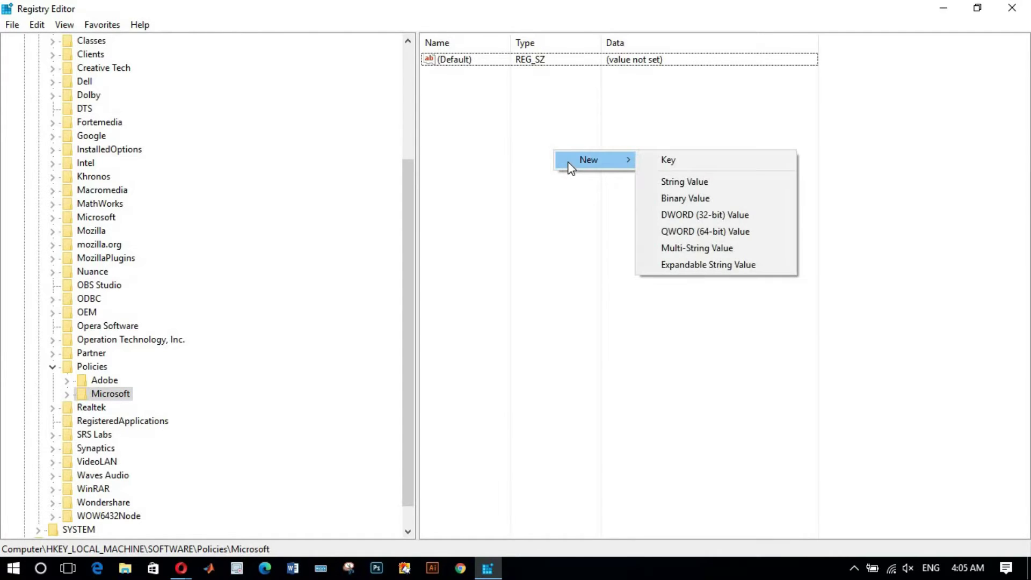
{"action": "left_click", "coordinate": [735, 215]}
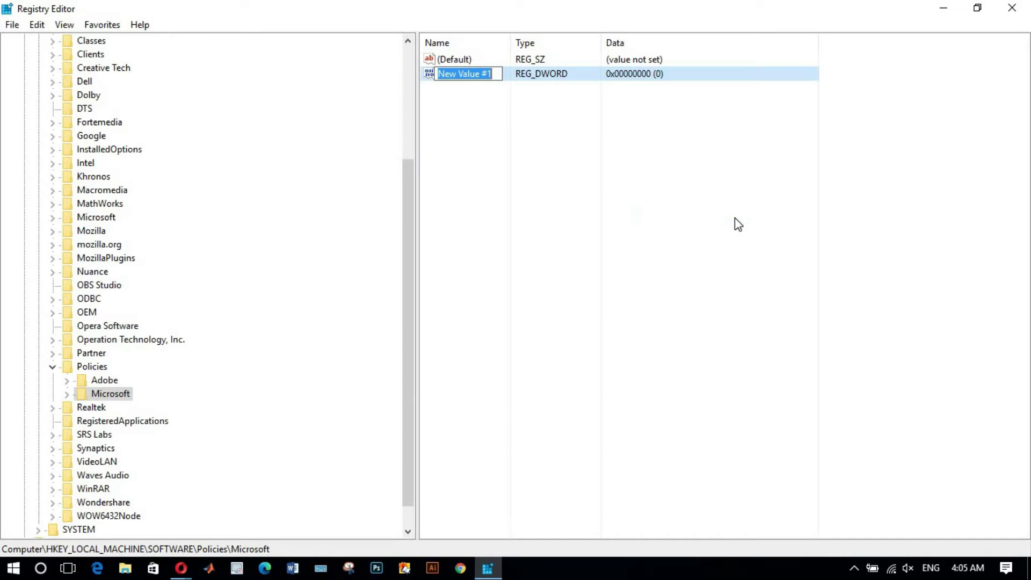
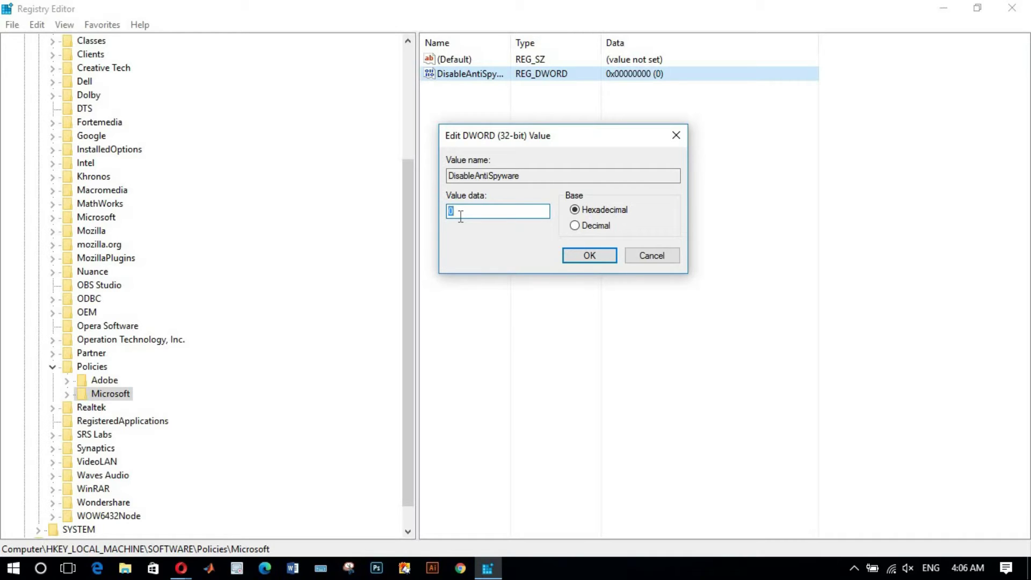
Enter 1 as the DisableAntiSpyware value data and confirm it.
{"action": "type", "text": "1"}
{"action": "left_click", "coordinate": [590, 262]}
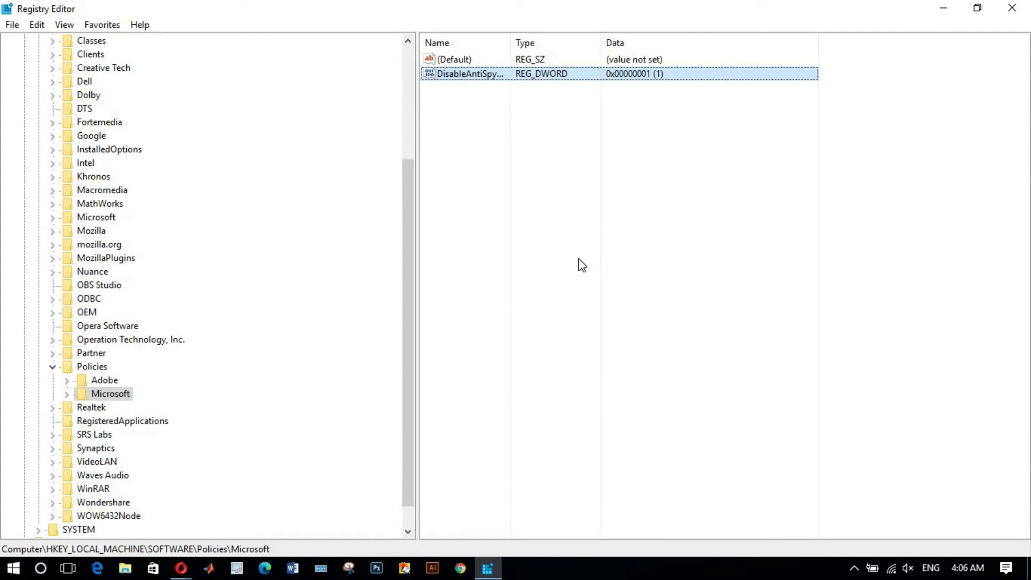
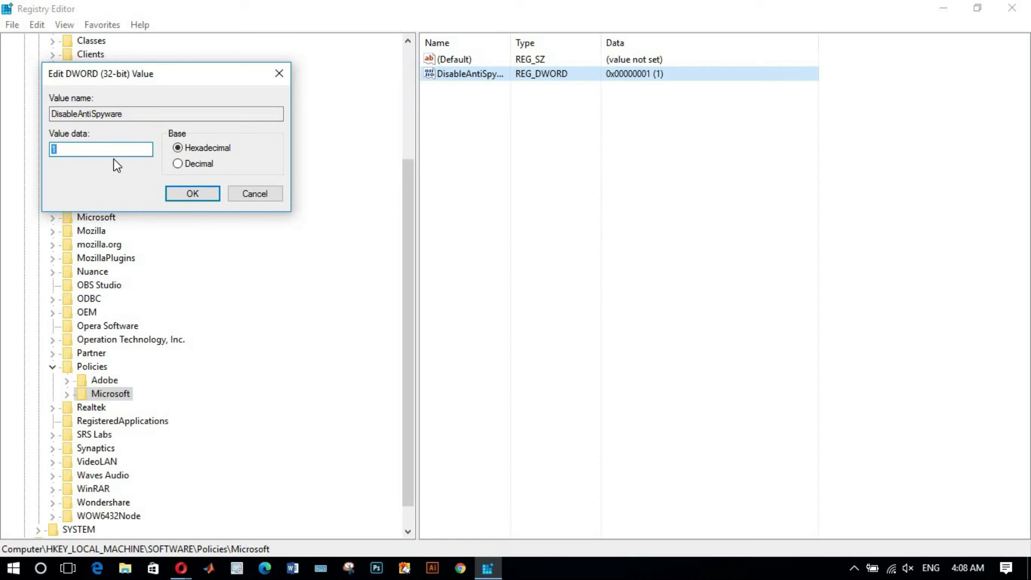
Change the DisableAntiSpyware value data from 1 to 0 and confirm it.
{"action": "type", "text": "0"}
{"action": "left_click", "coordinate": [203, 195]}
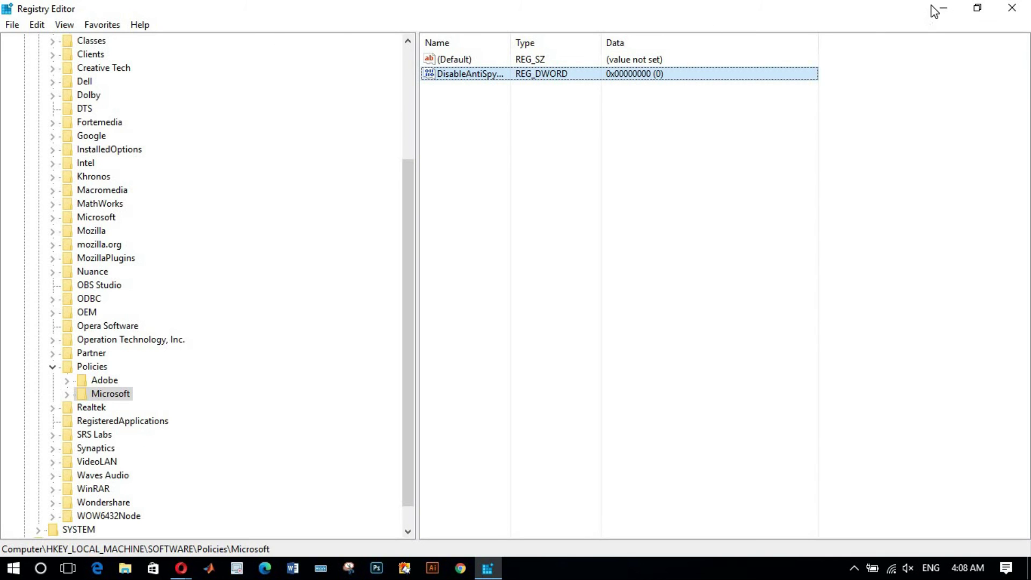
Minimize Registry Editor to the taskbar, revealing the Windows desktop.
{"action": "left_click", "coordinate": [944, 8]}
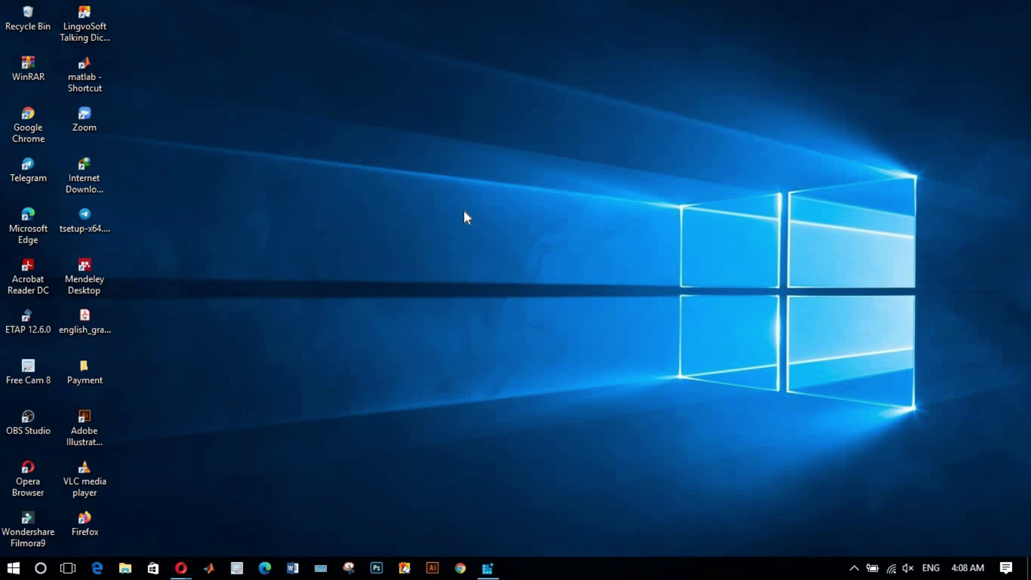